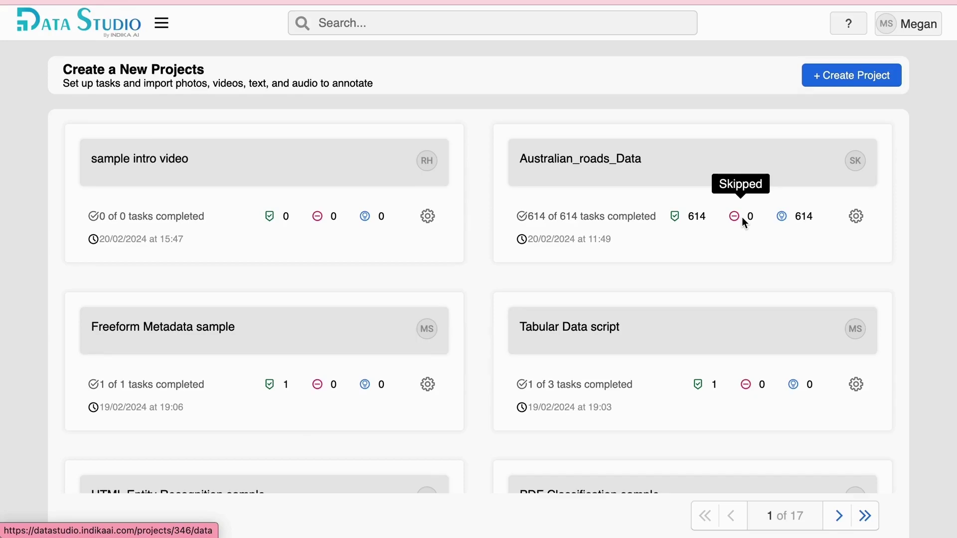
- Create a new project and choose the Generative AI template Supervised Language Model Fine-tuning
{"action": "left_click", "coordinate": [835, 83]}
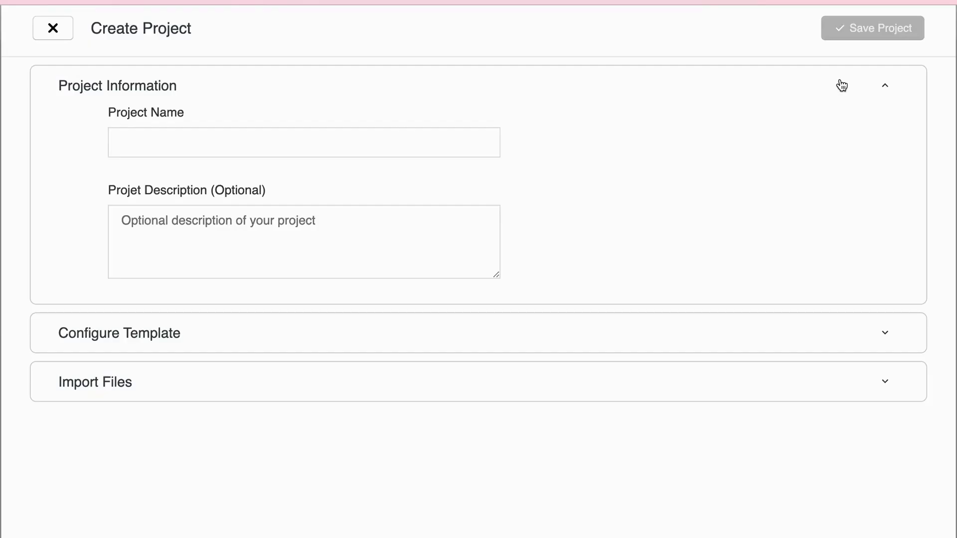
{"action": "left_click", "coordinate": [682, 334]}
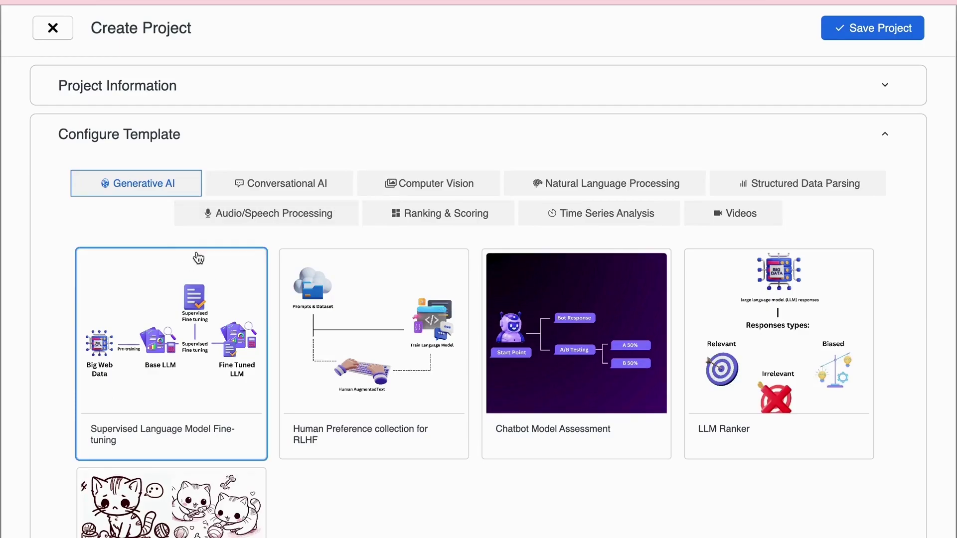
{"action": "left_click", "coordinate": [189, 262]}
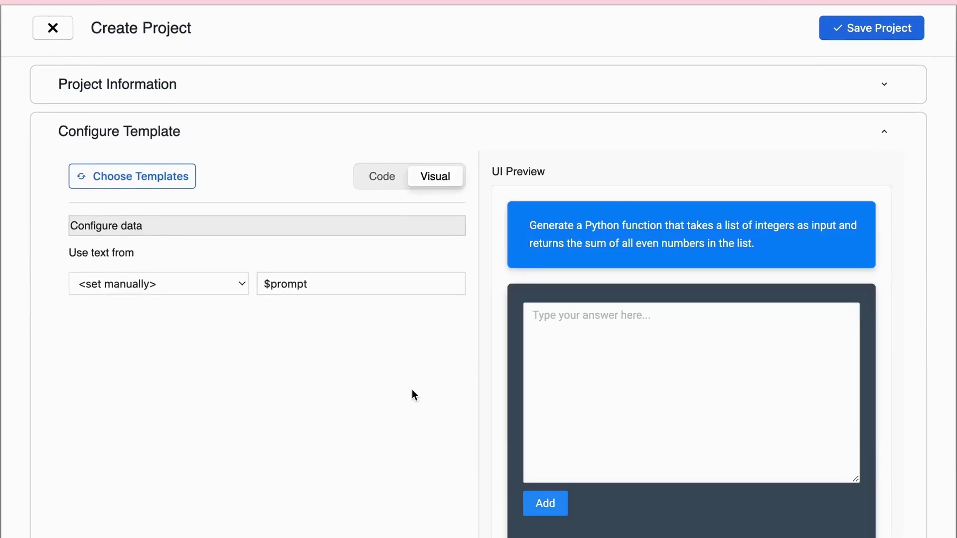
- Import the prompt dataset file from the local device and save the project
{"action": "scroll", "coordinate": [412, 390], "scroll_direction": "down", "scroll_amount": 7}
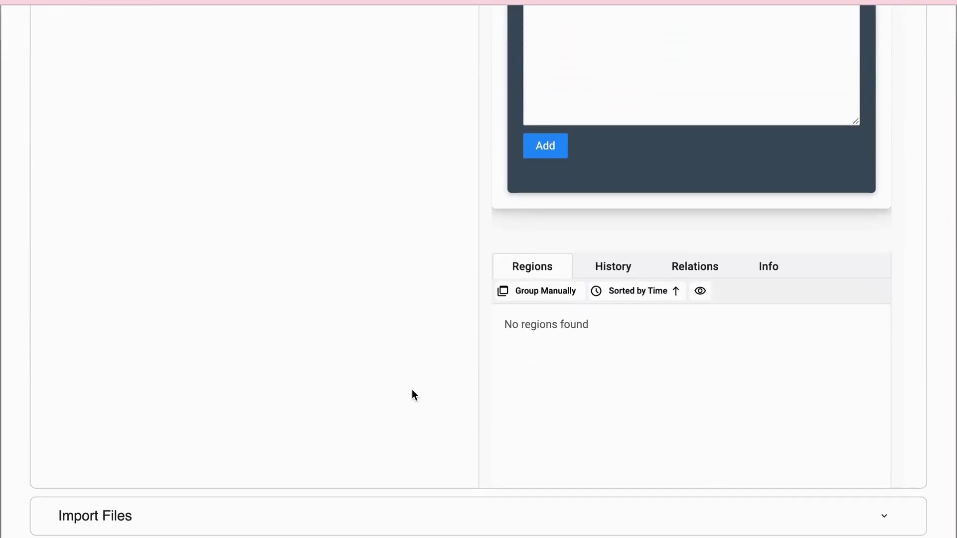
{"action": "left_click", "coordinate": [367, 511]}
{"action": "left_click", "coordinate": [440, 359]}
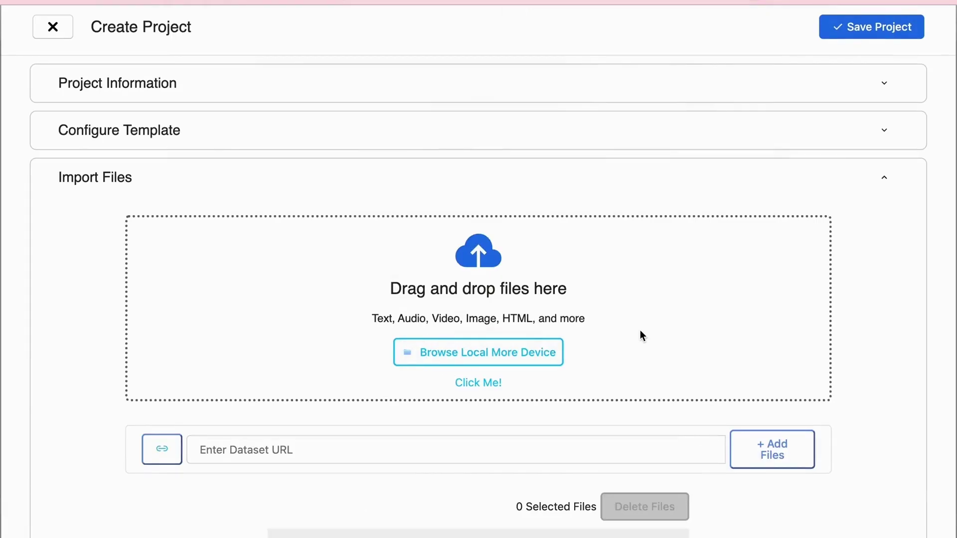
{"action": "scroll", "coordinate": [661, 330], "scroll_direction": "down", "scroll_amount": 3}
{"action": "scroll", "coordinate": [660, 330], "scroll_direction": "up", "scroll_amount": 3}
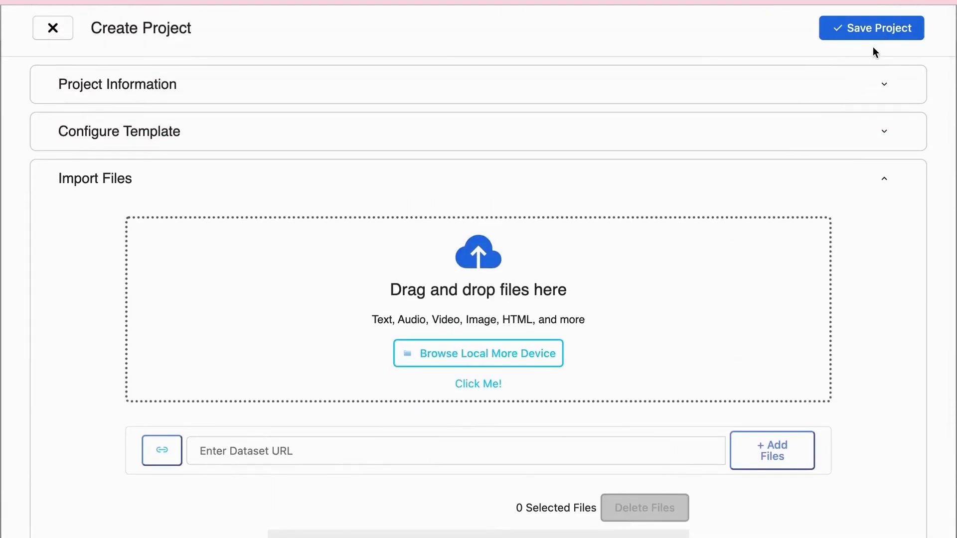
{"action": "left_click", "coordinate": [861, 33]}
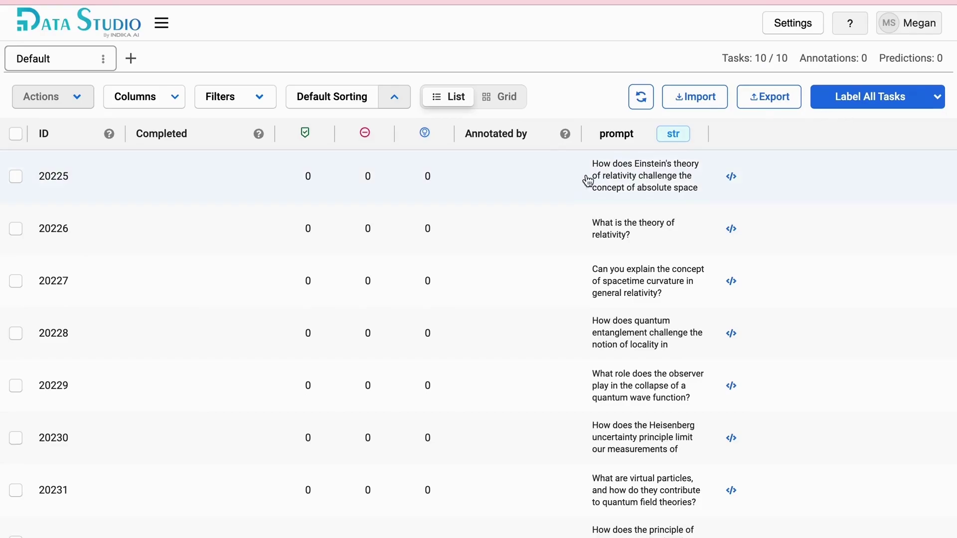
- Open the first task and submit an answer saying relativity has no absolute time because simultaneity is relative to the frame of reference
{"action": "left_click", "coordinate": [552, 180]}
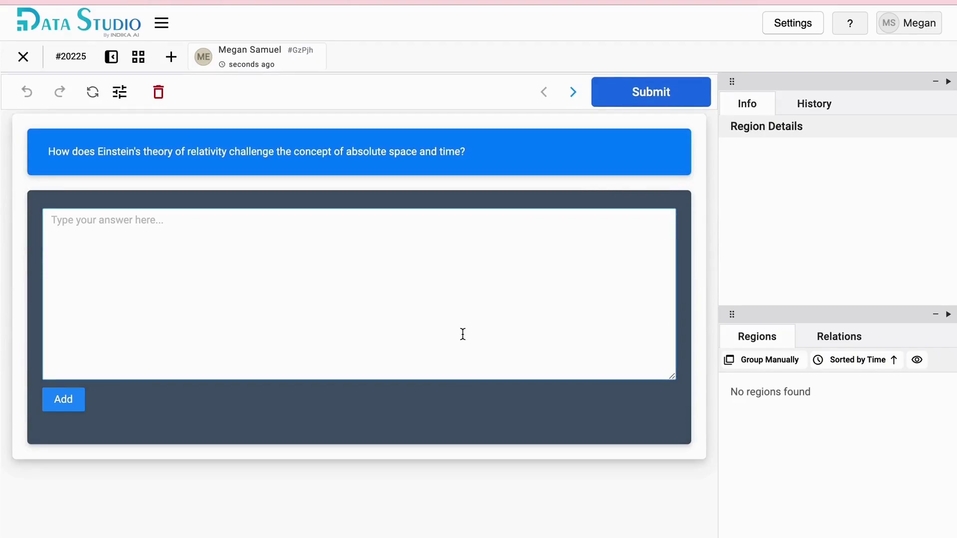
{"action": "type", "text": "The theory of relativity does not have a concept of absolute time because there is a relativity of simultaneity. An event that is simultaneous with another event in one frame of reference may be in the past or future of that event in a different frame of reference, which negates absolute simultaneity."}
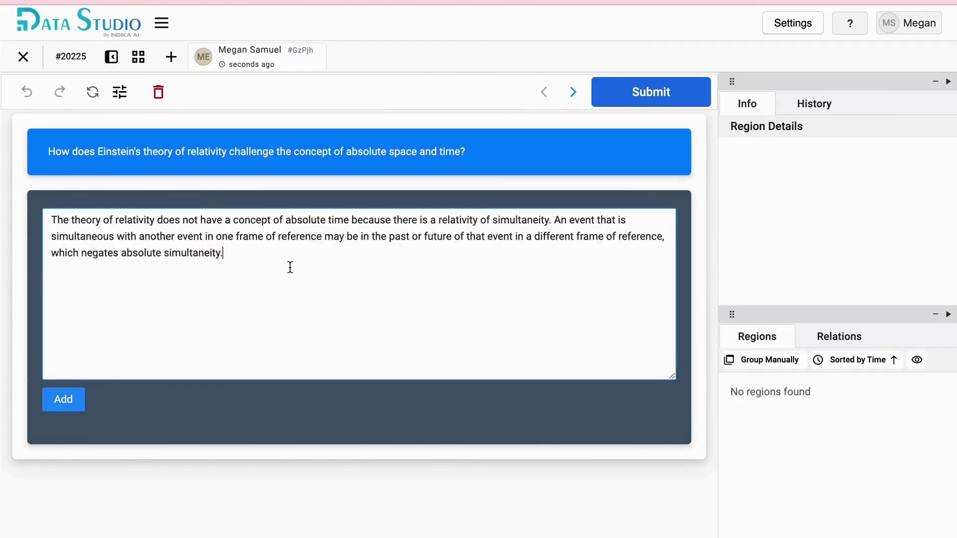
{"action": "left_click", "coordinate": [70, 398]}
{"action": "left_click", "coordinate": [639, 97]}
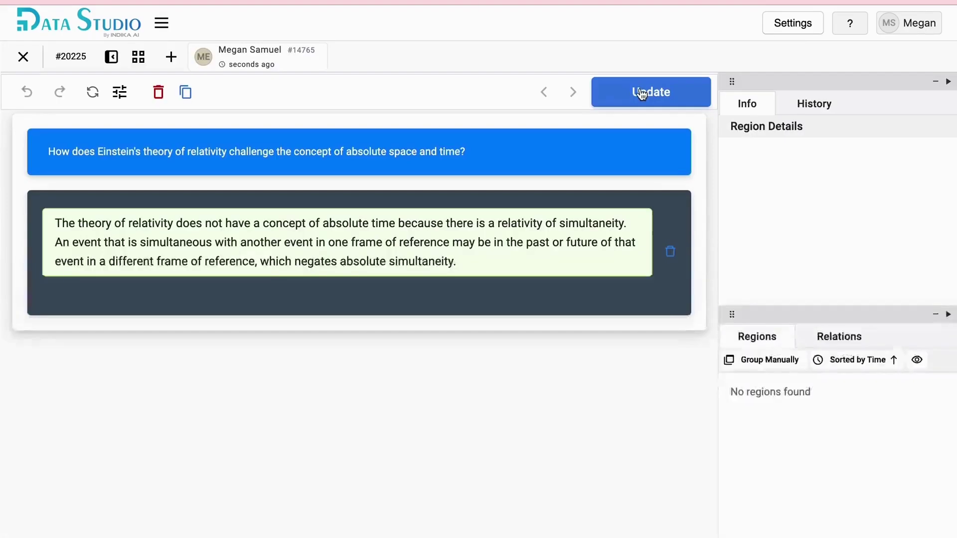
- Answer the next task, on what relativity is, with Einstein's special and general relativity published in 1905 and 1915, and submit it
{"action": "left_click", "coordinate": [571, 93]}
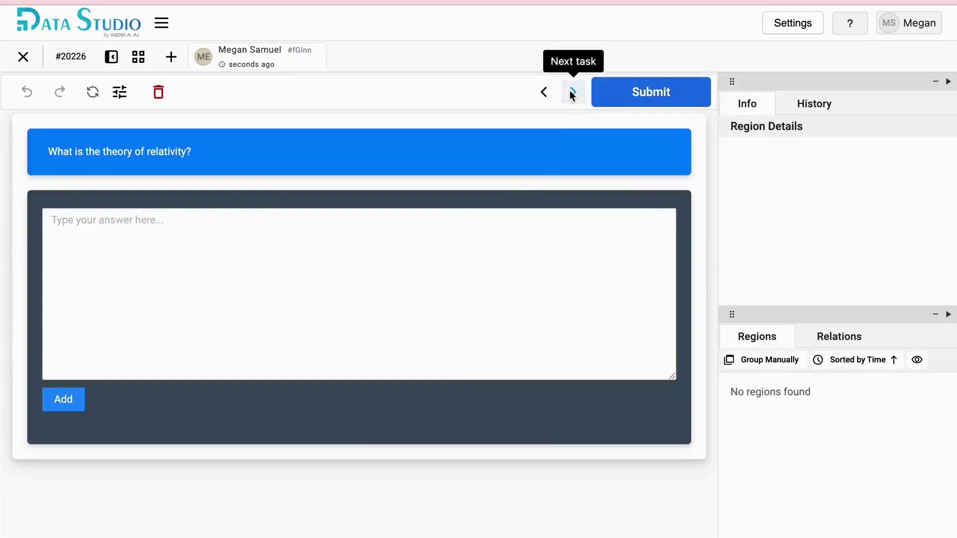
{"action": "left_click", "coordinate": [339, 302]}
{"action": "type", "text": "The theory of relativity usually encompasses two interrelated physics theories by Albert Einstein: special relativity and general relativity, proposed and published in 1905 and 1915, respectively. Special relativity applies to all physical phenomena in the absence of gravity."}
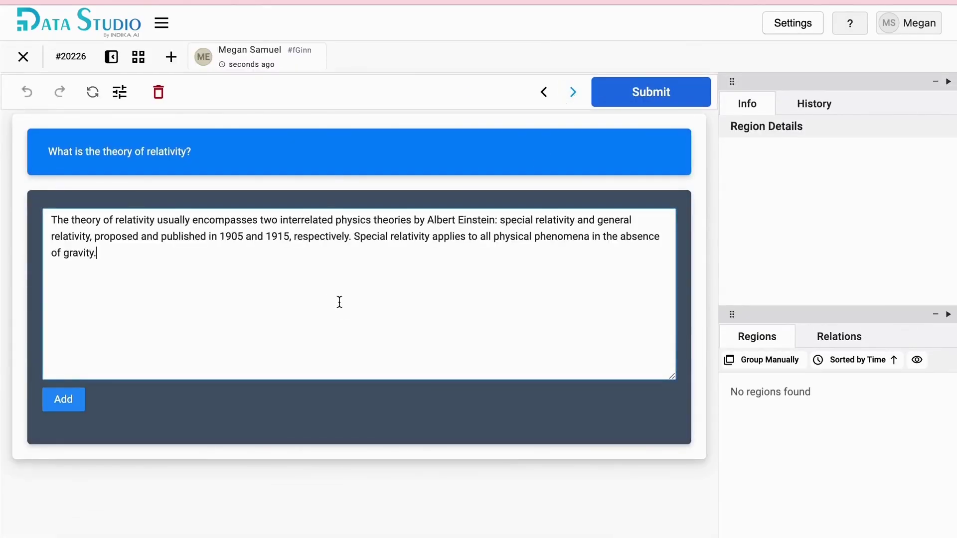
{"action": "left_click", "coordinate": [612, 106]}
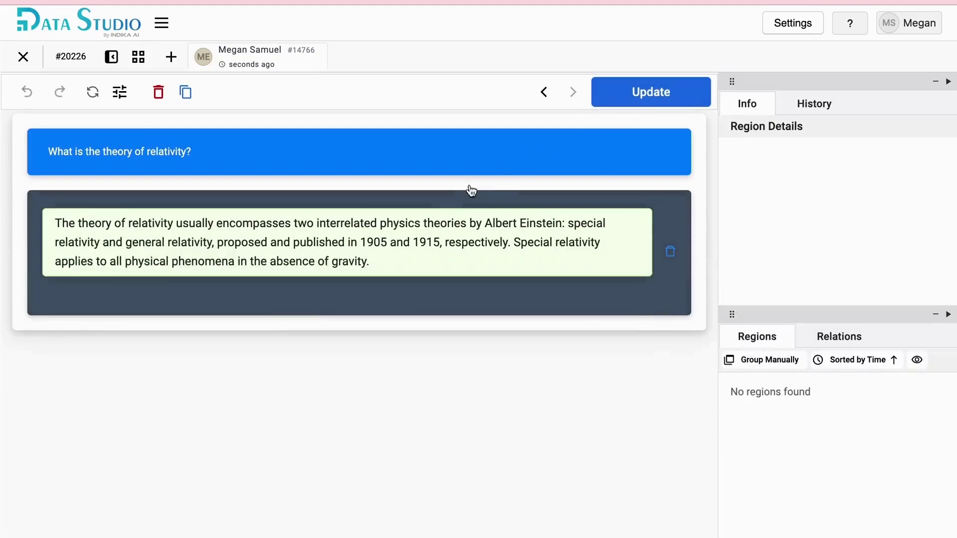
- Answer the spacetime curvature task by describing the bending of the universe's fabric by mass and energy under Einstein's field equations, and submit it
{"action": "left_click", "coordinate": [568, 95]}
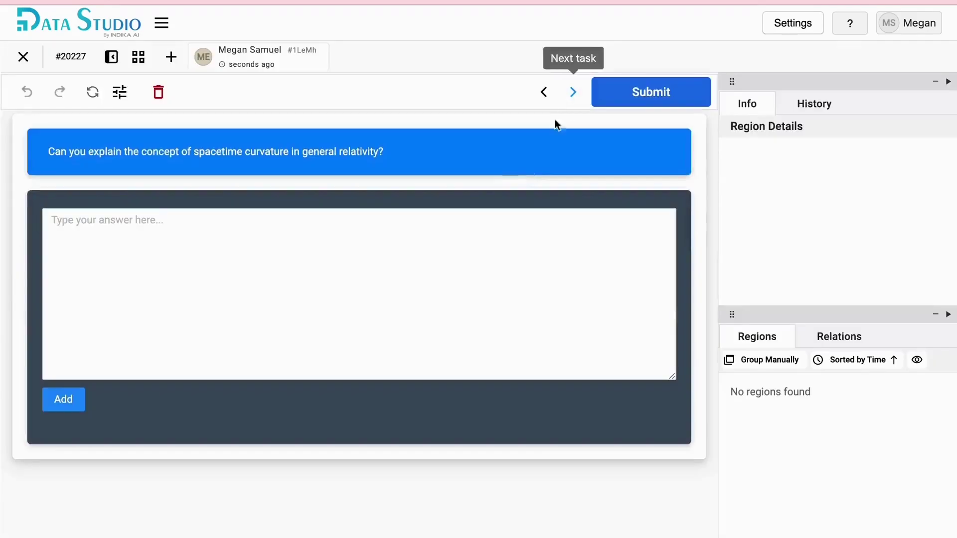
{"action": "left_click", "coordinate": [357, 287]}
{"action": "type", "text": "In general relativity, spacetime curvature refers to the bending of the fabric of the universe due to the presence of mass and energy. This curvature is described by the Einstein field equations, which relate the curvature of spacetime to the distribution of matter and energy."}
{"action": "left_click", "coordinate": [643, 89]}
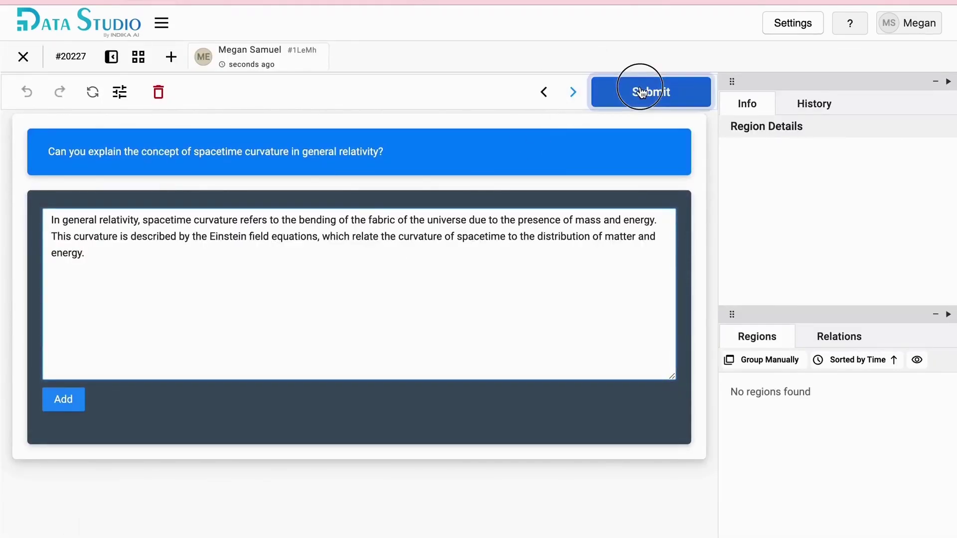
- Answer the quantum entanglement task by stating that spacelike separated regions cannot interact and entanglement does not contradict locality, and submit it
{"action": "left_click", "coordinate": [570, 92]}
{"action": "left_click", "coordinate": [343, 271]}
{"action": "type", "text": "no interaction is possible between regions of spacetime that can not be connected by trajectory of a photon (\"spacelike separated\"). So not only does entanglement not contradict the relevant notion of locality, but locality is one of the axioms of the theory that describes it."}
{"action": "left_click", "coordinate": [623, 93]}
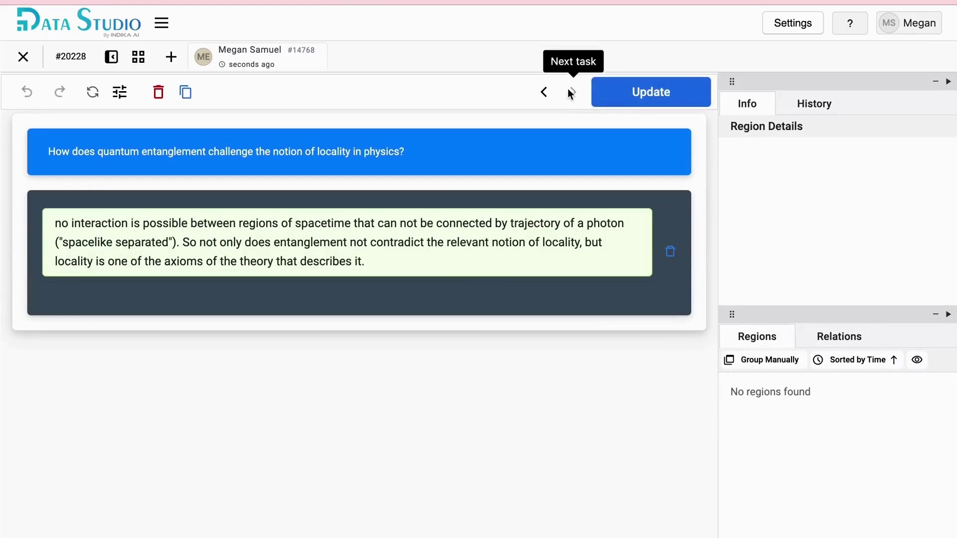
- Answer the wave function collapse task with the Bohm interpretation, in which the observer's measurement perturbs the measured system, and submit it
{"action": "left_click", "coordinate": [572, 91]}
{"action": "left_click", "coordinate": [332, 248]}
{"action": "type", "text": "The Bohm interpretation argues collapse of the wavefunction happens when the observer introduces into the measured system some perturbation, which is inevitable when performing the measurement."}
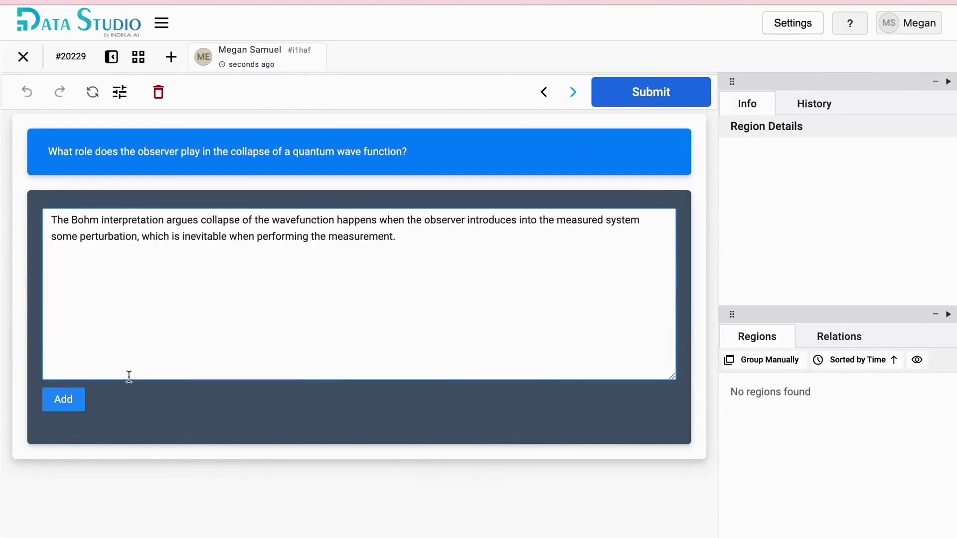
{"action": "left_click", "coordinate": [640, 100]}
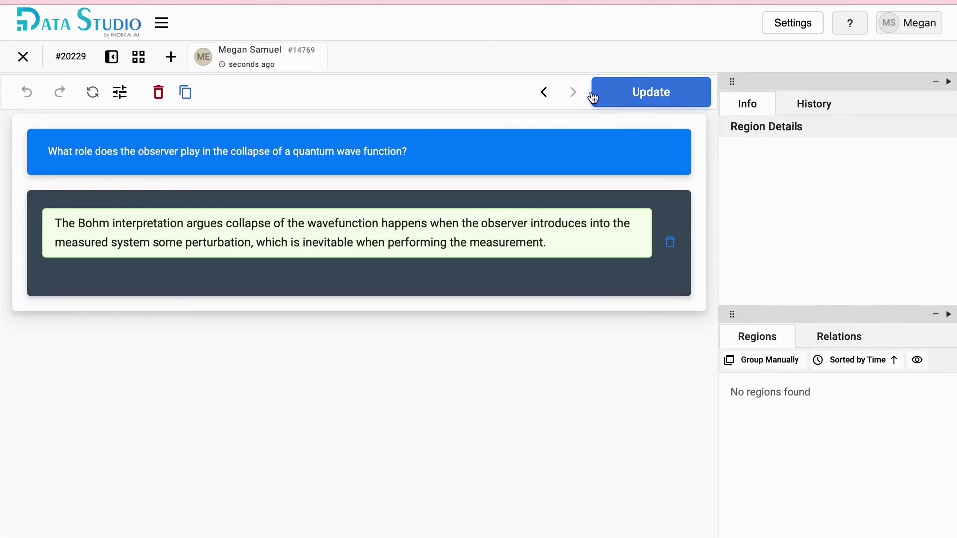
- Answer the Heisenberg uncertainty task by explaining that a particle's position and speed cannot both be known with perfect accuracy, and submit it
{"action": "left_click", "coordinate": [571, 91]}
{"action": "left_click", "coordinate": [506, 261]}
{"action": "type", "text": "Formulated by the German physicist and Nobel laureate Werner Heisenberg in 1927, the uncertainty principle states that we cannot know both the position and speed of a particle, such as a photon or electron, with perfect accuracy; the more we nail down the particle's position, the less we know about its speed and vice versa."}
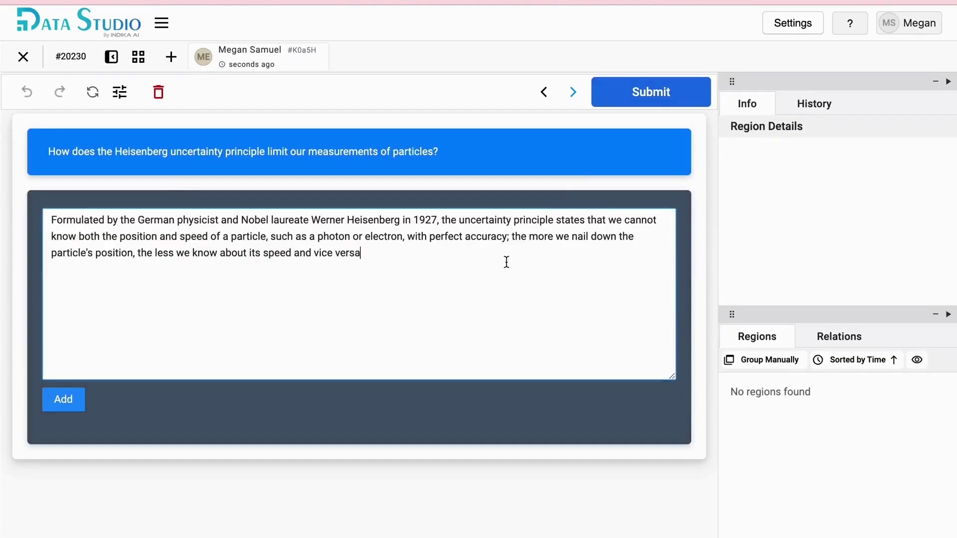
{"action": "left_click", "coordinate": [650, 91]}
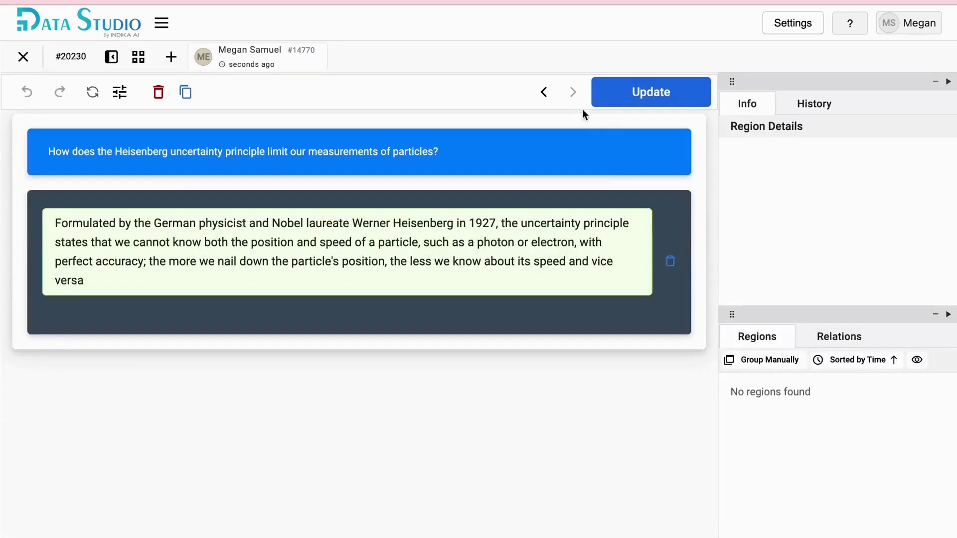
- Answer the virtual particles task by describing them as temporary excitations of the underlying quantum fields, and submit it
{"action": "left_click", "coordinate": [573, 91]}
{"action": "type", "text": "\"Real particles\" are better understood to be excitations of the underlying quantum fields. Virtual particles are also excitations of the underlying fields, but are \"temporary\" in the sense that they appear in calculations of interactions, but never as asymptotic states or indices to the scattering matrix."}
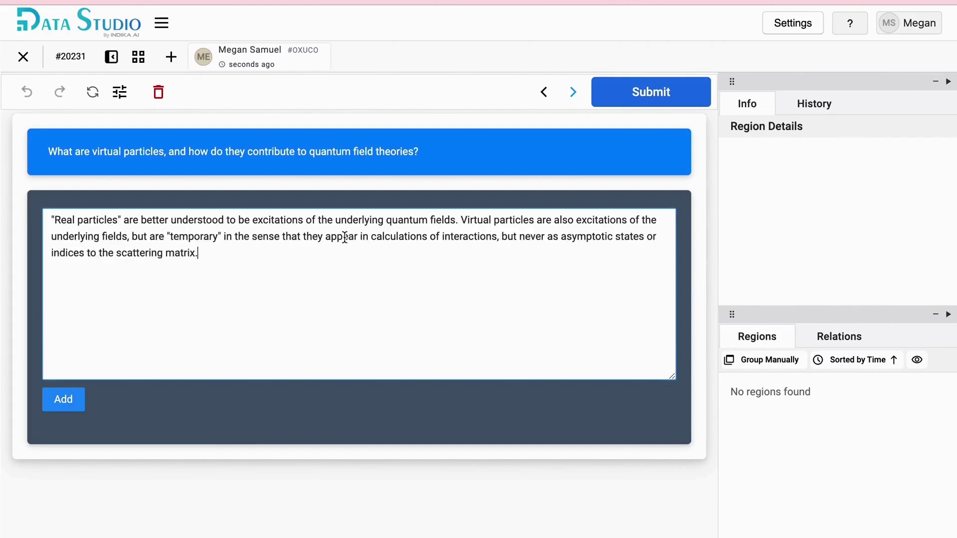
{"action": "left_click", "coordinate": [596, 103]}
{"action": "left_click", "coordinate": [622, 100]}
- Answer the superposition task by explaining that quantum computers rely on quantum objects existing in several states simultaneously, and submit it
{"action": "left_click", "coordinate": [572, 93]}
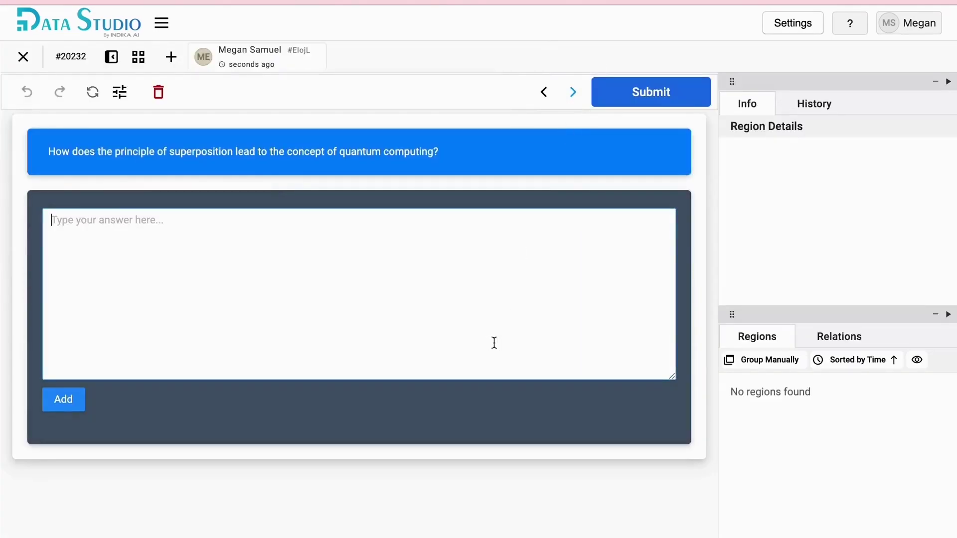
{"action": "type", "text": "Quantum computers are based on quantum superposition. Superposition allows quantum objects to simultaneously exist in more than one state or location. This means that an object can be in two states at one time while remaining a single object. This allows us to explore much richer sets of states."}
{"action": "left_click", "coordinate": [636, 94]}
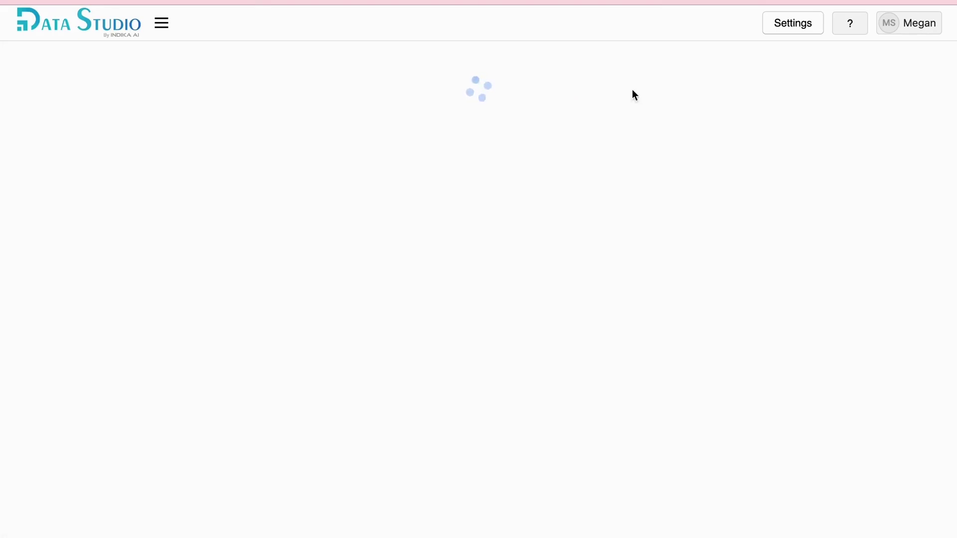
- Answer the double-slit experiment task with Thomas Young's 1801 result and light behaving as both wave and particles, and submit it
{"action": "left_click", "coordinate": [573, 93]}
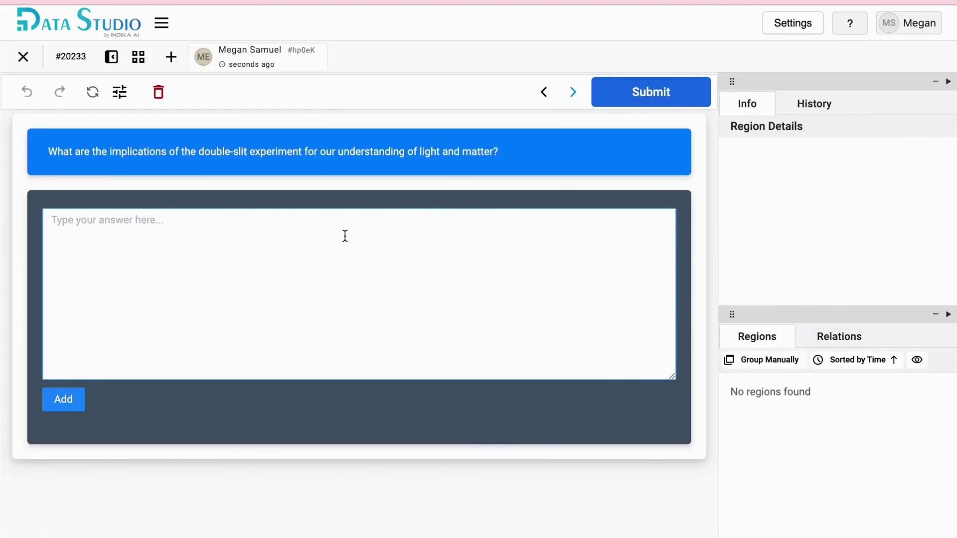
{"action": "type", "text": "The original double-slit experiment, performed in 1801 by Thomas Young at the Royal Institution, showed that light acts as a wave. Further experiments, however, showed that light actually behaves as both a wave and as particles – revealing its quantum nature."}
{"action": "left_click", "coordinate": [648, 92]}
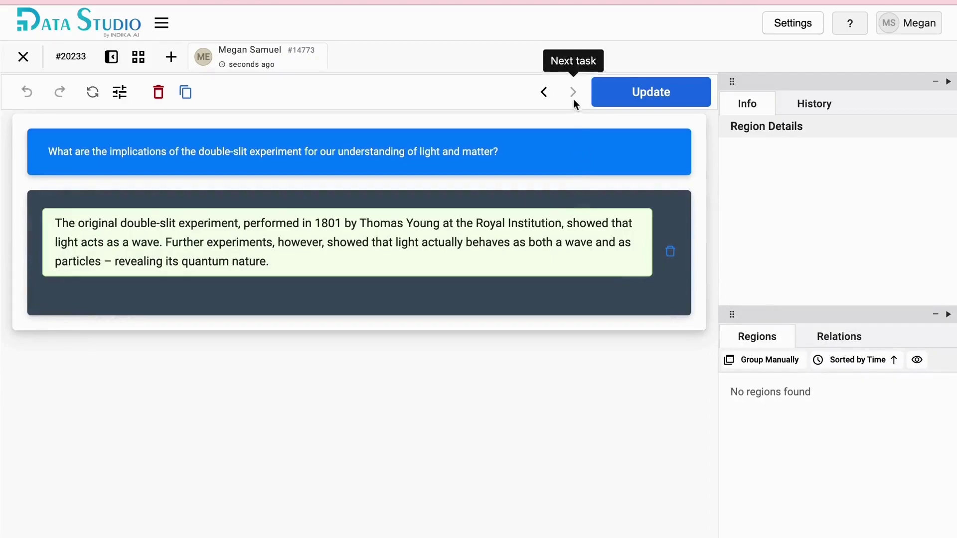
- Answer the GPS clock synchronization task by explaining that clocks run slower under stronger gravity, submit it, and return to the task list
{"action": "left_click", "coordinate": [574, 100]}
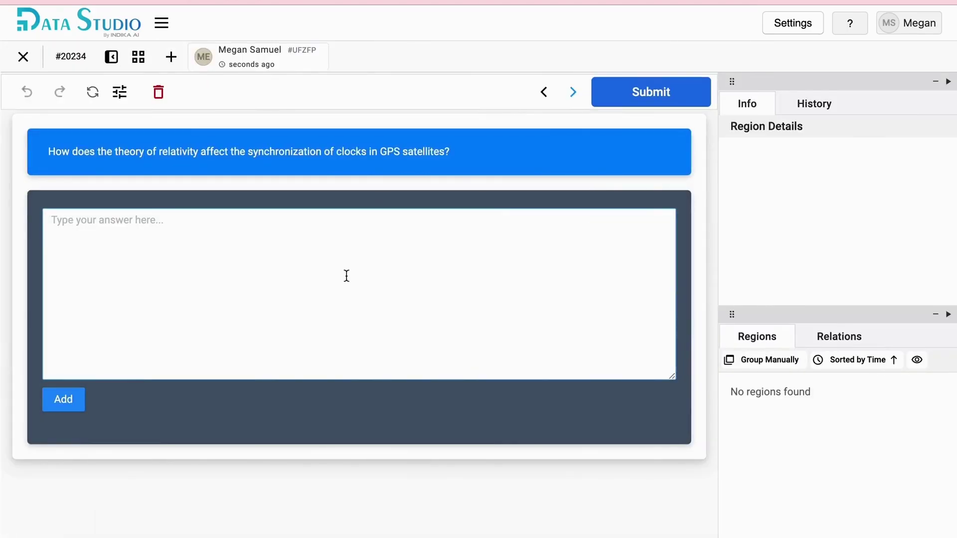
{"action": "type", "text": "As predicted by Einstein's theory, clocks under the force of gravity run at a slower rate than clocks viewed from a distant region experiencing weaker gravity. This means that clocks on Earth observed from orbiting satellites run at a slower rate."}
{"action": "left_click", "coordinate": [614, 93]}
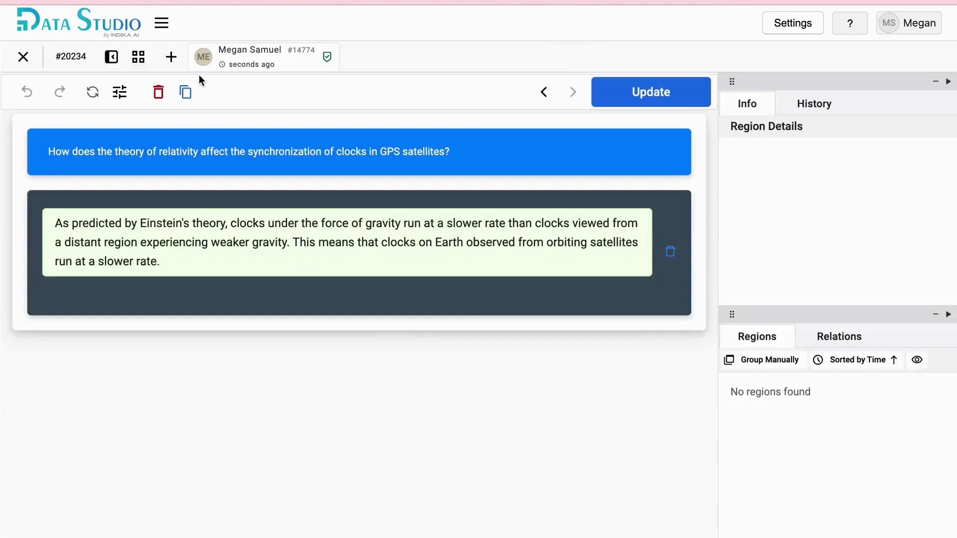
{"action": "left_click", "coordinate": [23, 56]}
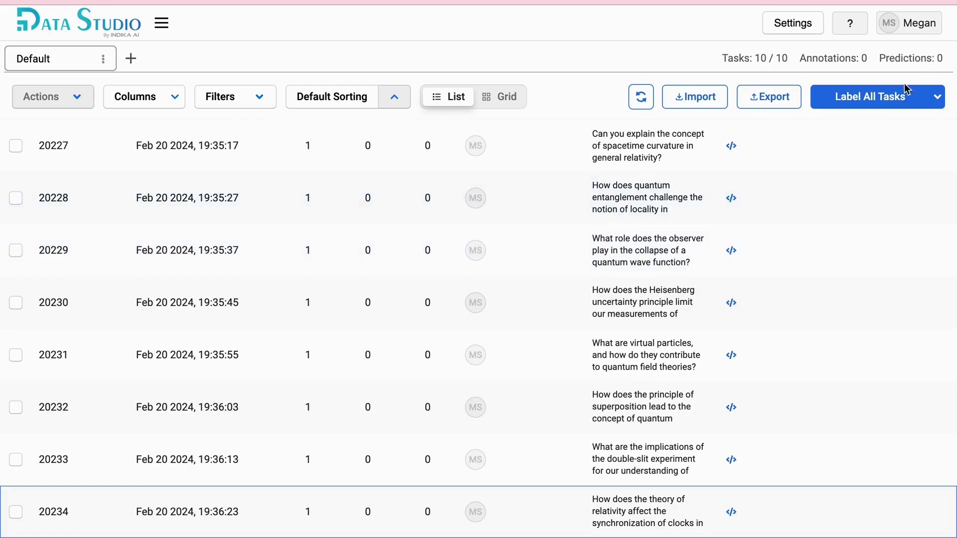
- Export the project's annotations in JSON-MIN format
{"action": "left_click", "coordinate": [780, 102]}
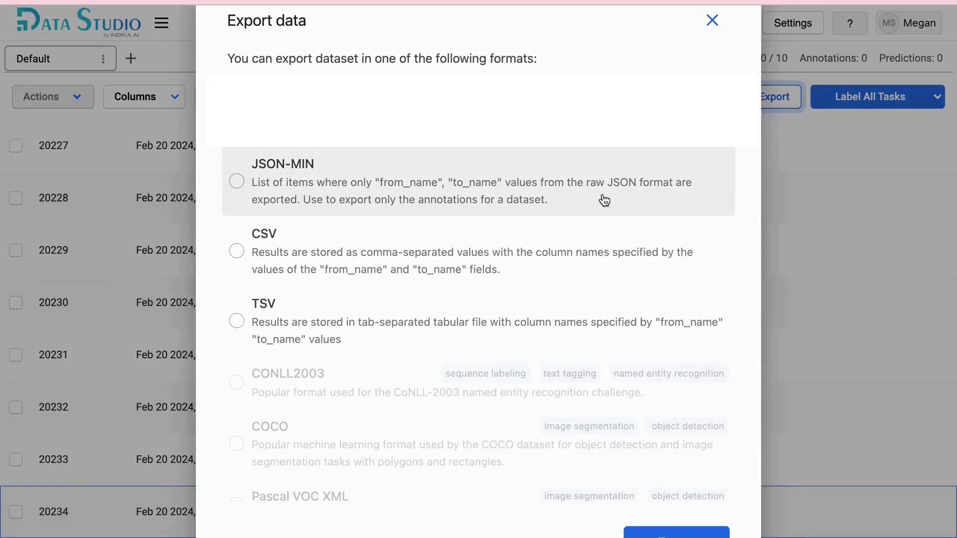
{"action": "left_click", "coordinate": [603, 200]}
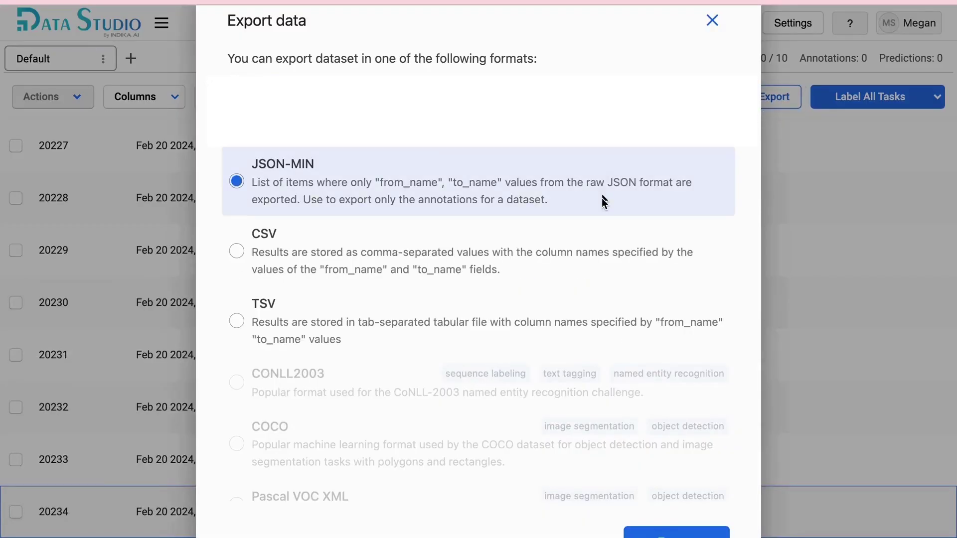
{"action": "scroll", "coordinate": [608, 384], "scroll_direction": "down", "scroll_amount": 7}
{"action": "left_click", "coordinate": [639, 505]}
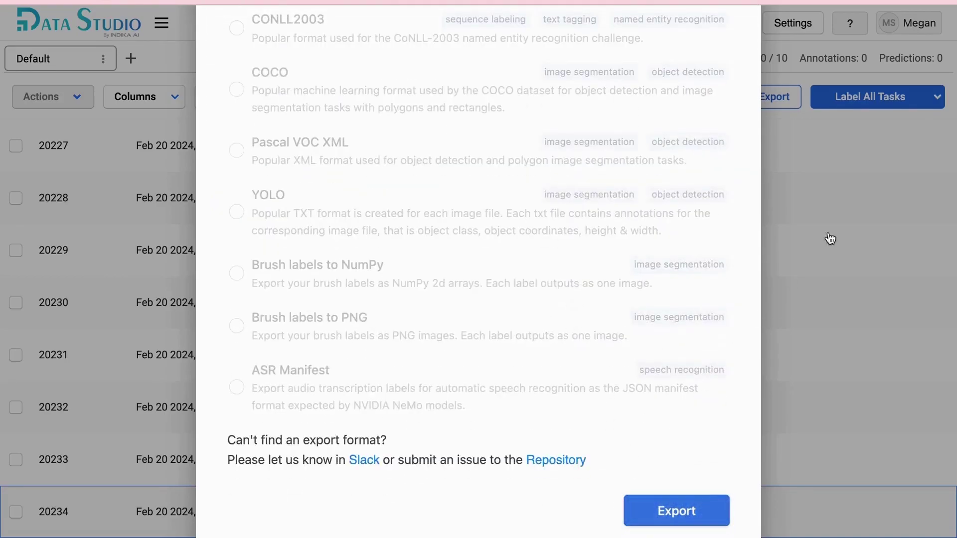
- Save the exported file as prompts.json on the Desktop
{"action": "type", "text": "p"}
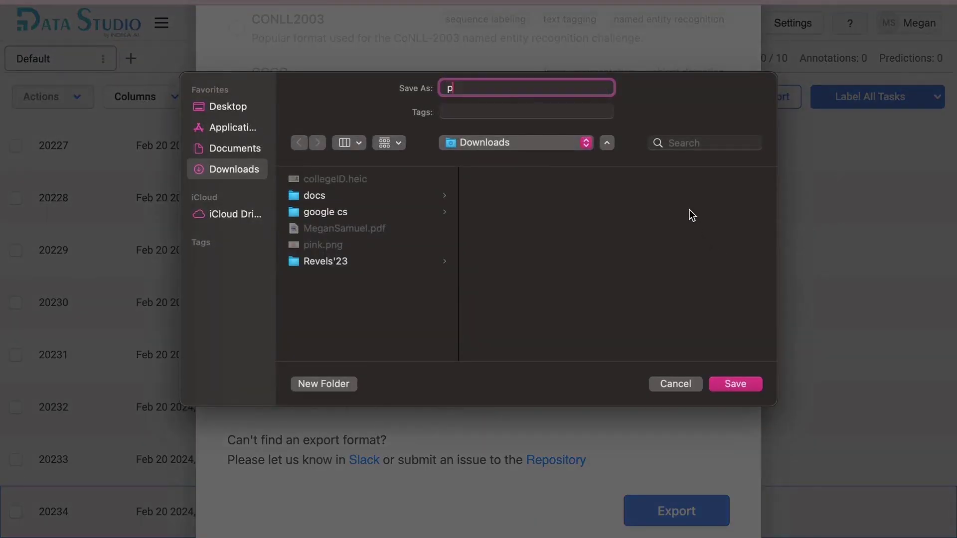
{"action": "type", "text": "rompts.json"}
{"action": "left_click", "coordinate": [246, 105]}
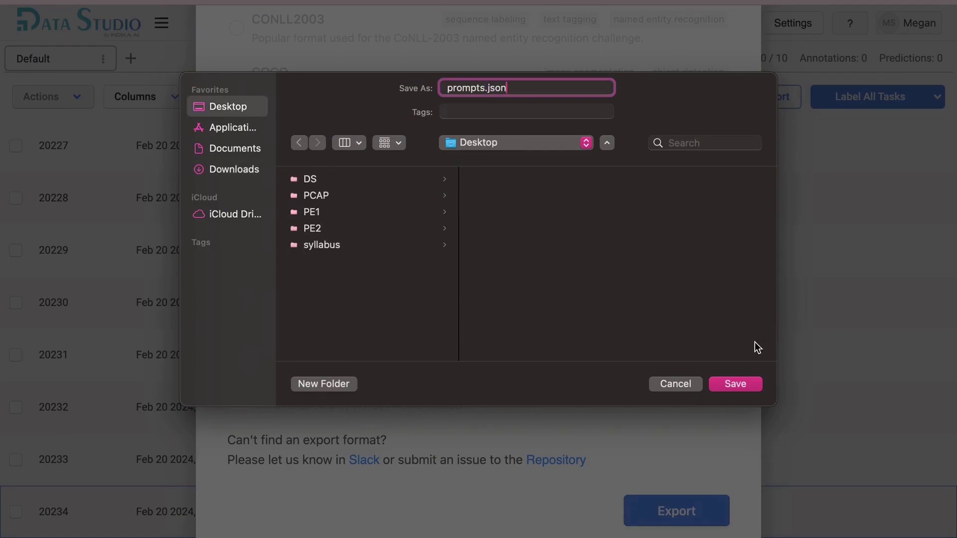
{"action": "left_click", "coordinate": [736, 385]}
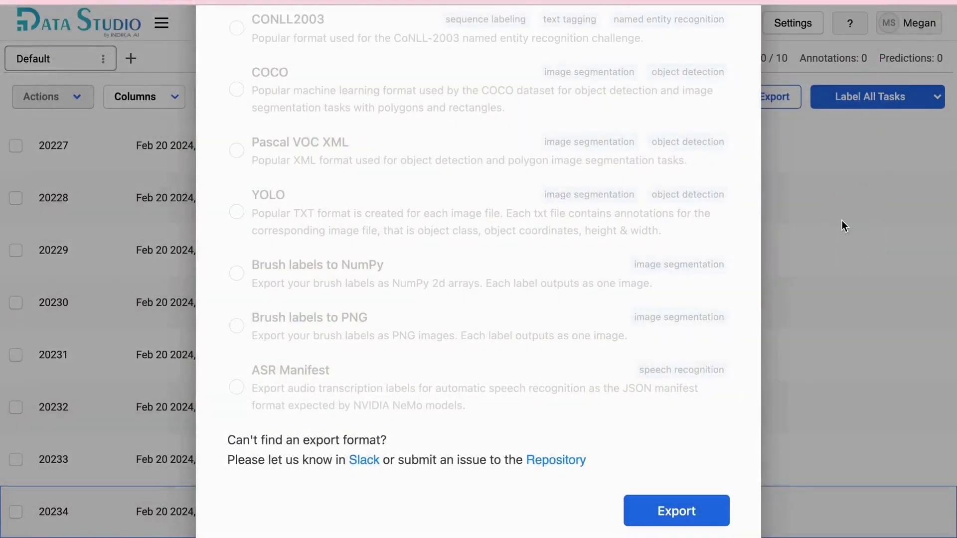
{"action": "scroll", "coordinate": [713, 244], "scroll_direction": "up", "scroll_amount": 10}
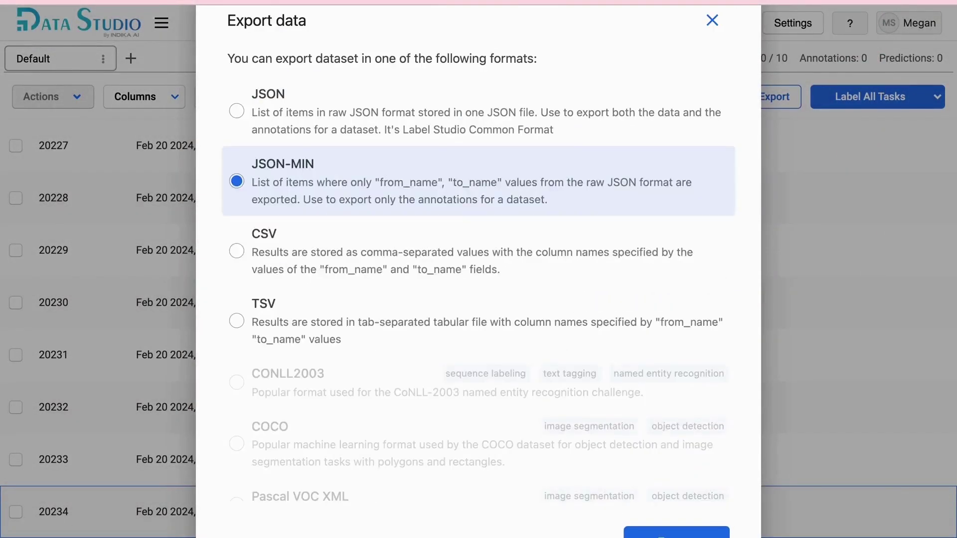
- Close the export dialog, switch to the DataStudioLLMfinetune.ipynb notebook in Google Colab, and upload prompts.json to its session files
{"action": "left_click", "coordinate": [712, 22]}
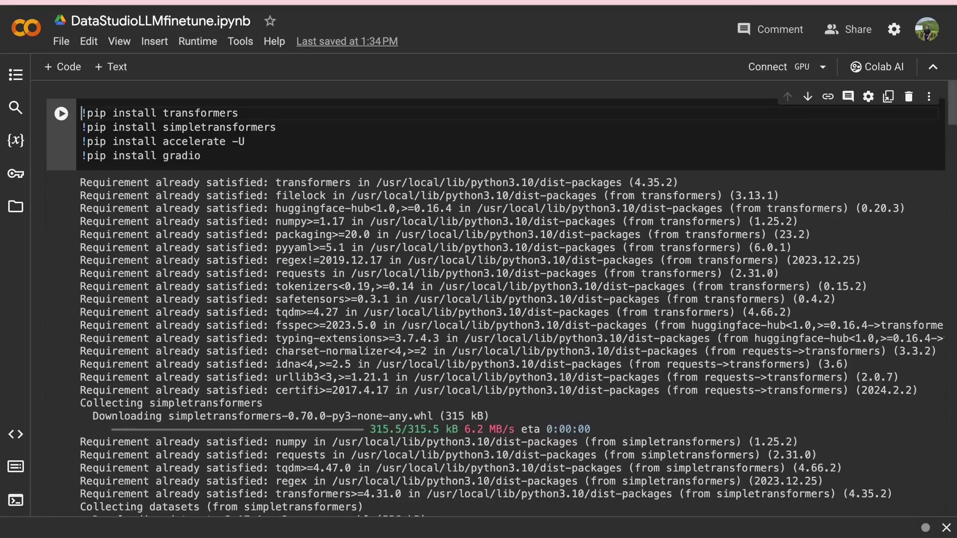
{"action": "left_click", "coordinate": [16, 212]}
{"action": "left_click", "coordinate": [212, 75]}
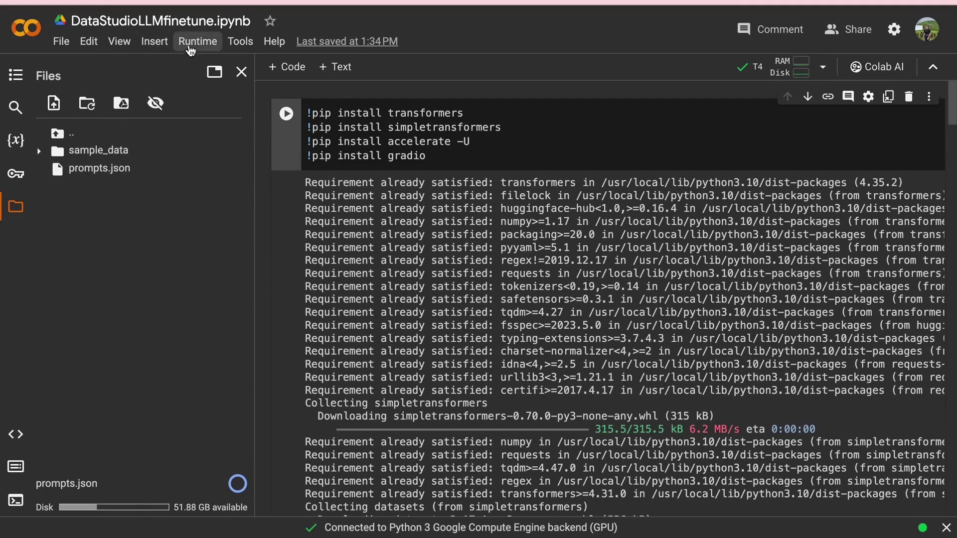
- Run all cells of the fine-tuning notebook, choosing to run it anyway although it was not authored by Google
{"action": "left_click", "coordinate": [185, 47]}
{"action": "left_click", "coordinate": [208, 65]}
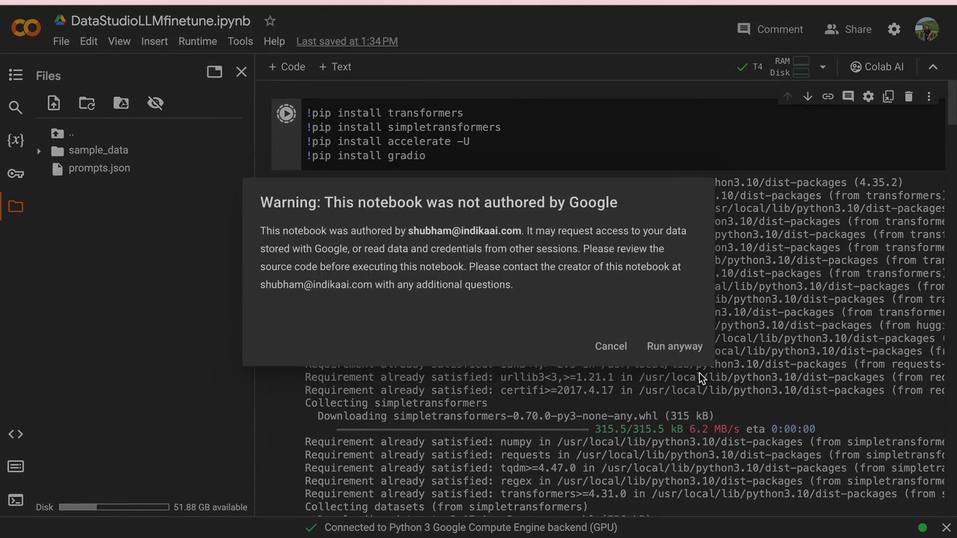
{"action": "left_click", "coordinate": [680, 352]}
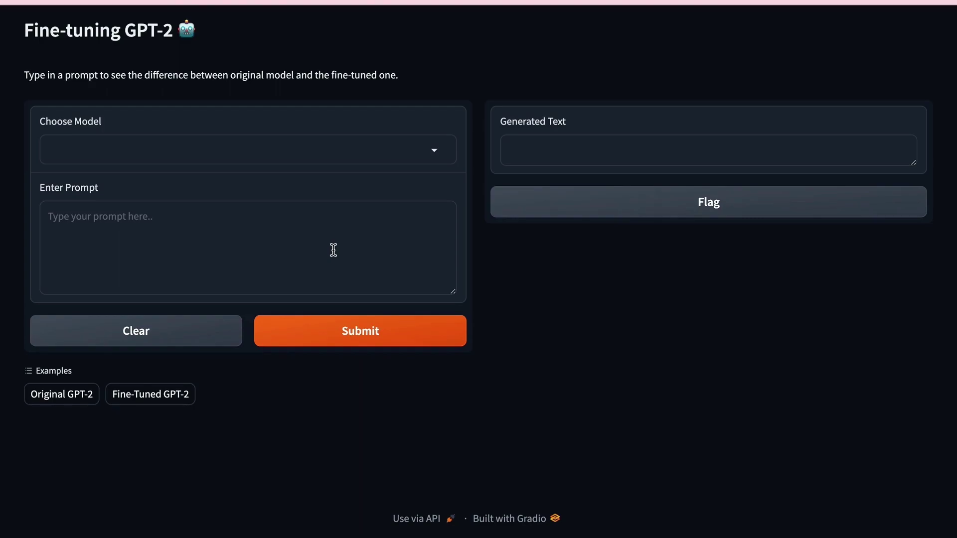
- Switch to the Fine-tuning GPT-2 Gradio app and choose Original GPT-2 as the model
{"action": "left_click", "coordinate": [286, 149]}
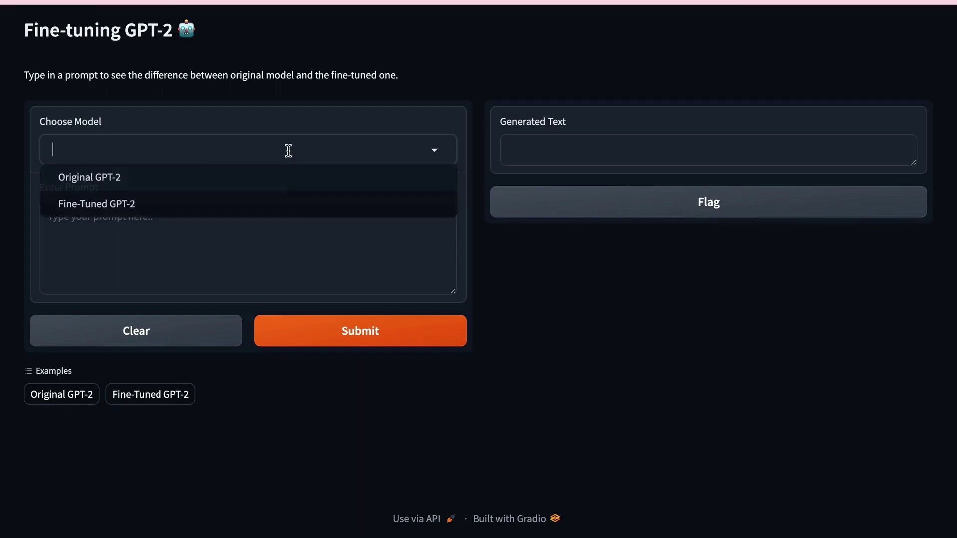
{"action": "left_click", "coordinate": [275, 183]}
{"action": "left_click", "coordinate": [269, 213]}
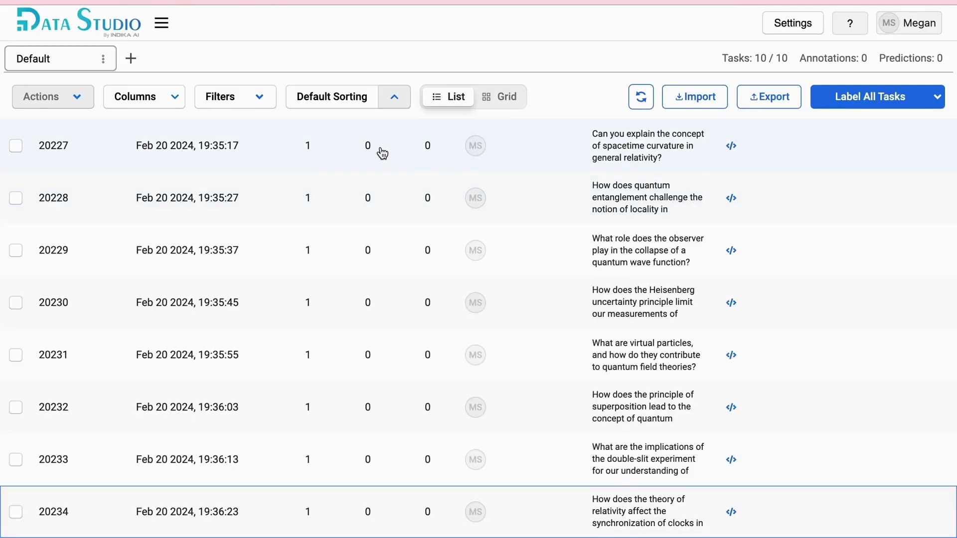
- Copy the question "What is the theory of relativity?" from its Data Studio task into the Gradio app's prompt and submit it
{"action": "scroll", "coordinate": [382, 151], "scroll_direction": "up", "scroll_amount": 3}
{"action": "left_click", "coordinate": [529, 234]}
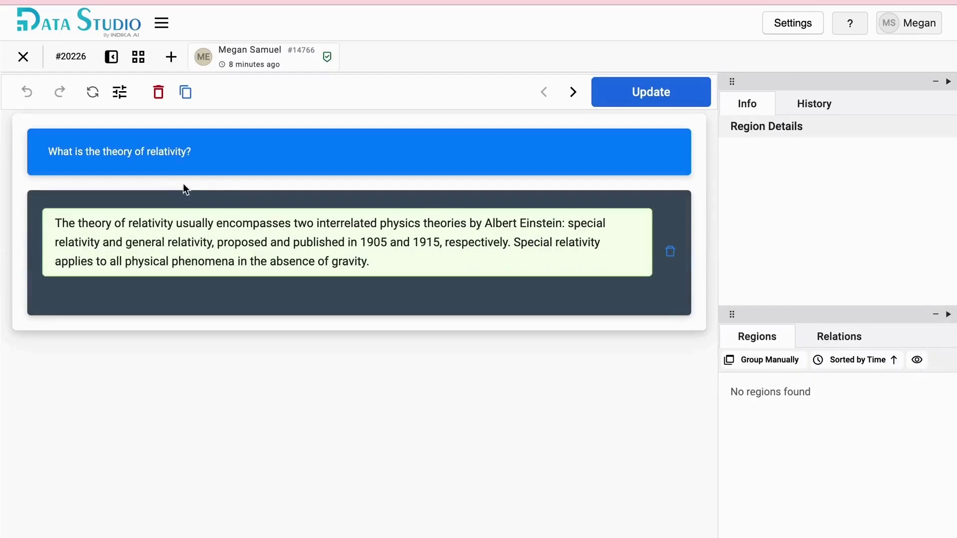
{"action": "left_click_drag", "start_coordinate": [223, 158], "coordinate": [1, 160]}
{"action": "key", "text": "ctrl+c"}
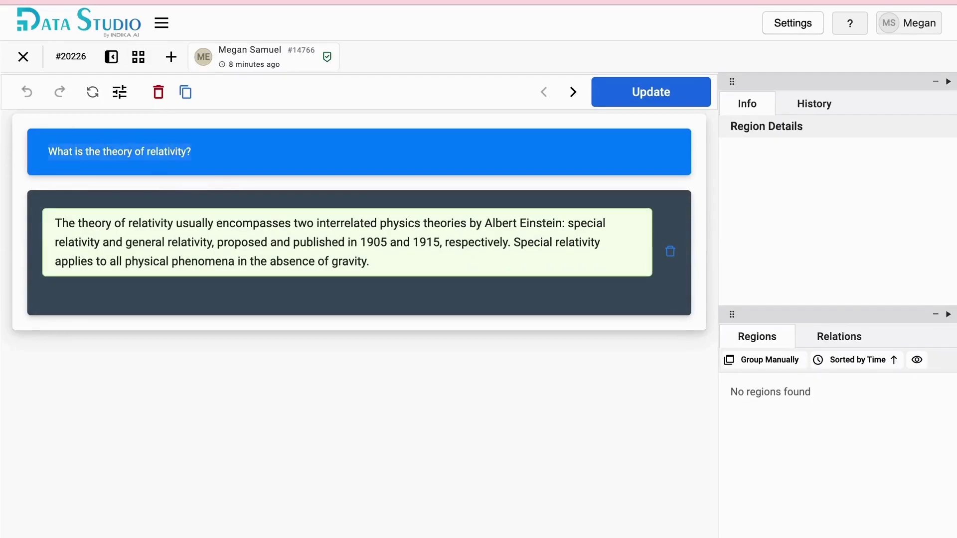
{"action": "key", "text": "alt+Tab"}
{"action": "left_click", "coordinate": [226, 252]}
{"action": "key", "text": "ctrl+v"}
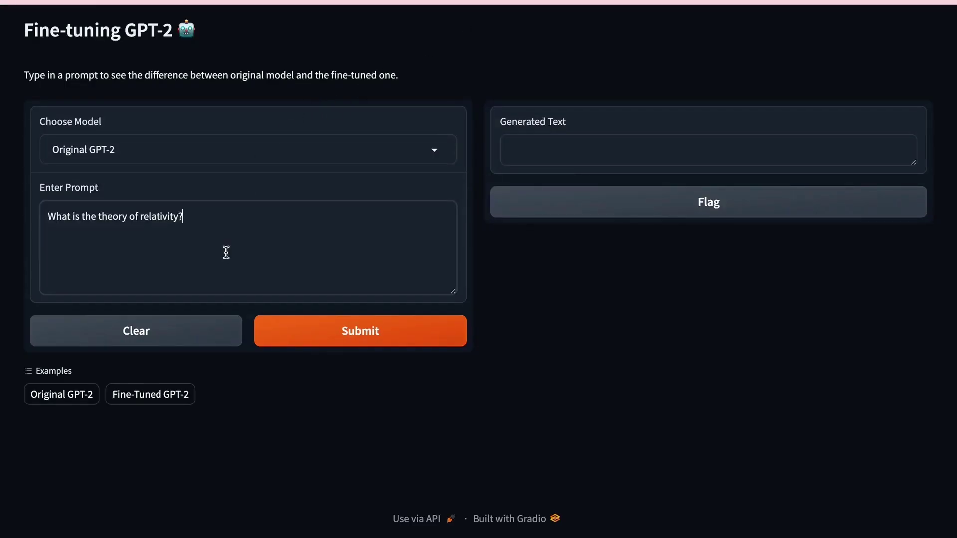
{"action": "left_click", "coordinate": [336, 333]}
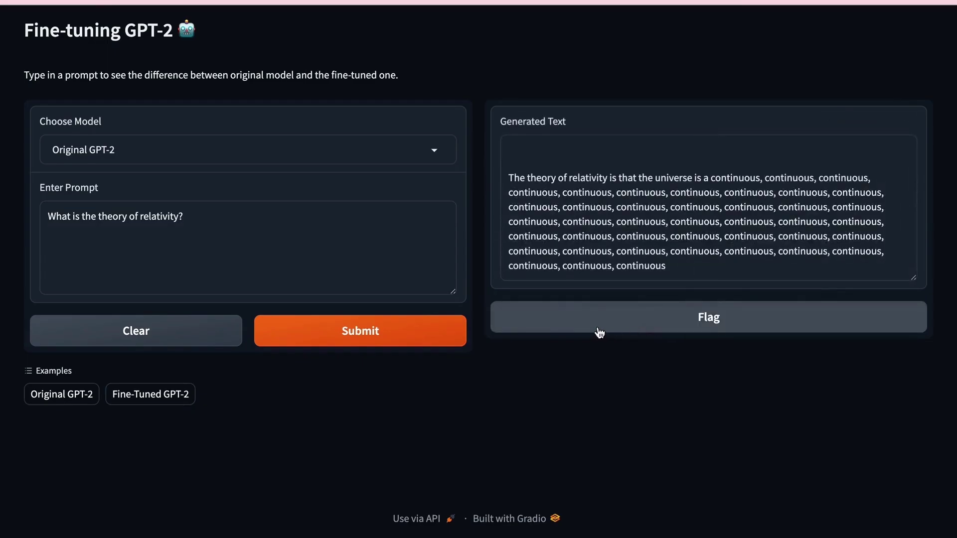
- Change the model to Fine-Tuned GPT-2 and submit the same relativity prompt for comparison
{"action": "left_click", "coordinate": [376, 151]}
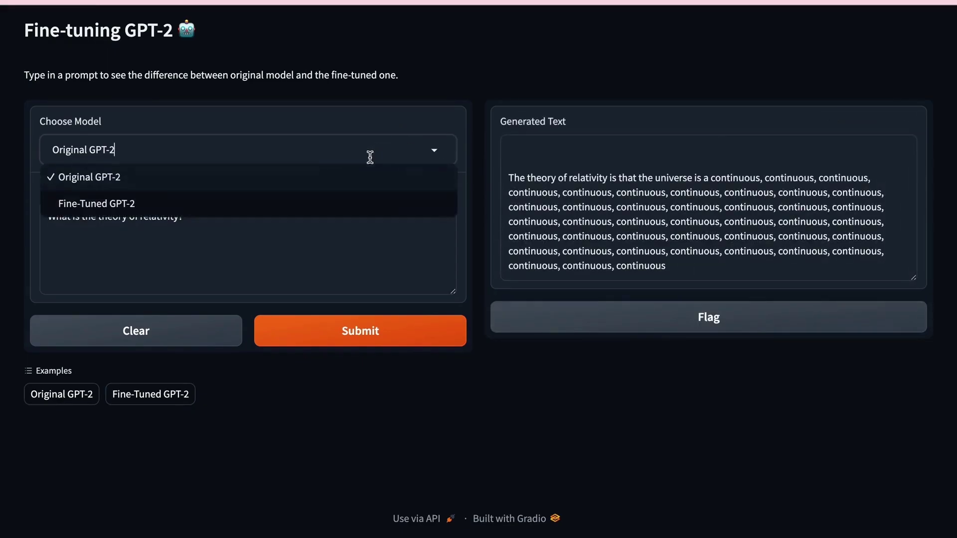
{"action": "left_click", "coordinate": [325, 202]}
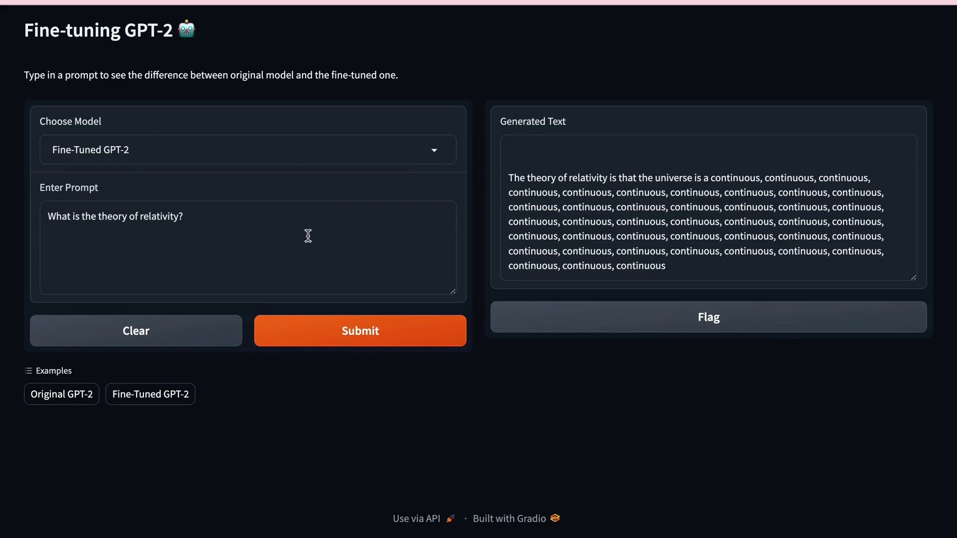
{"action": "left_click", "coordinate": [316, 335]}
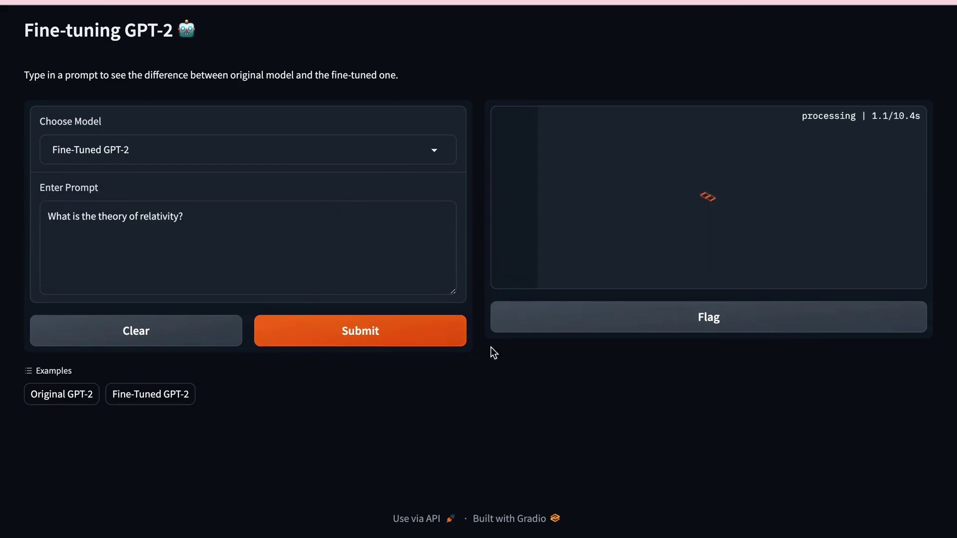